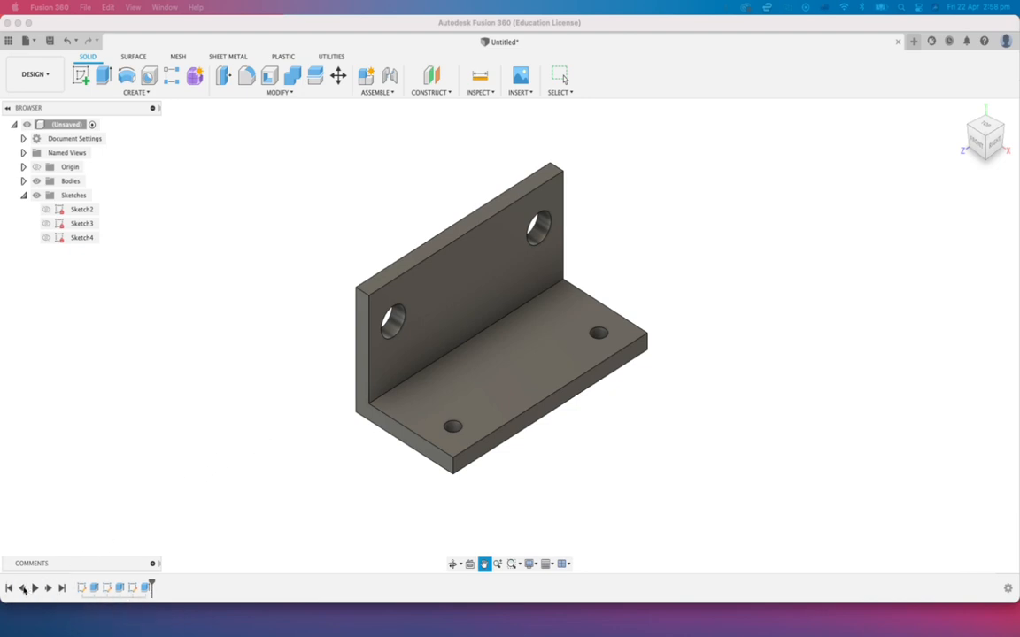
Roll the design history back to its beginning, advance to the first sketch and show Sketch2
left_click(8, 588)
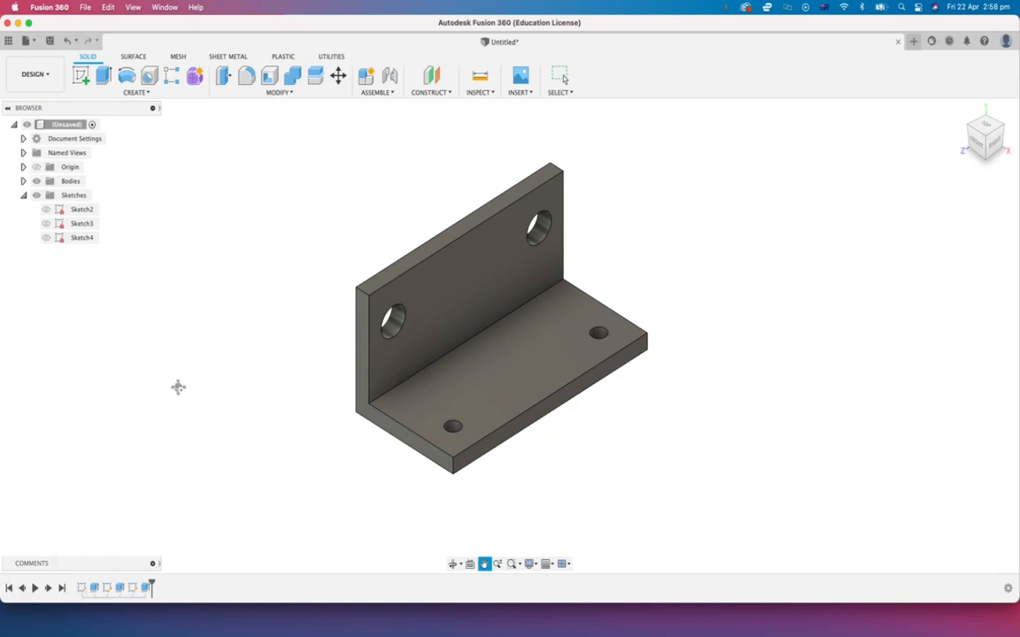
key("Escape")
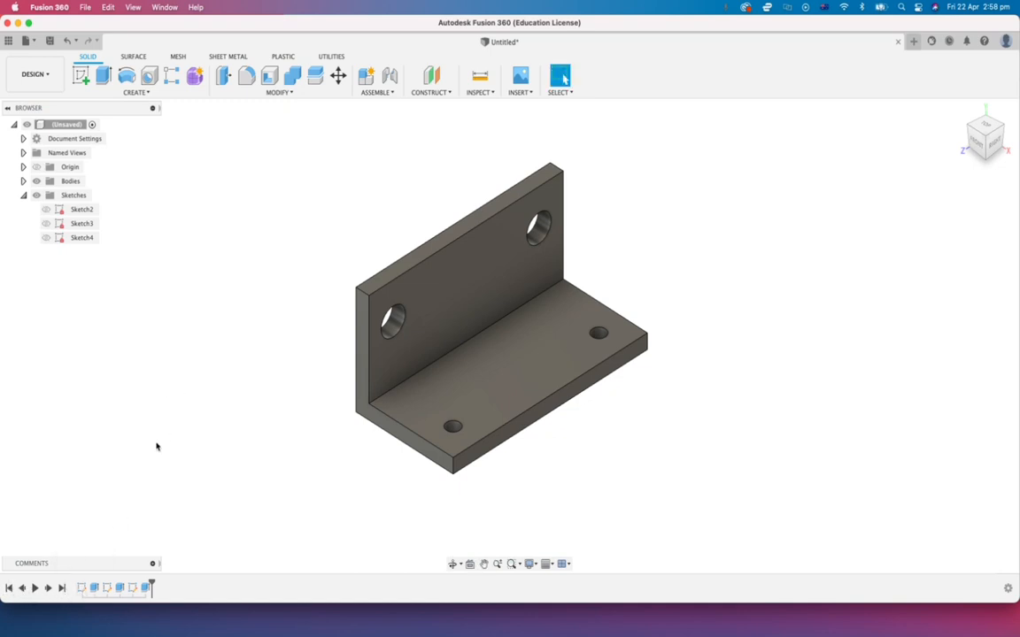
left_click(8, 589)
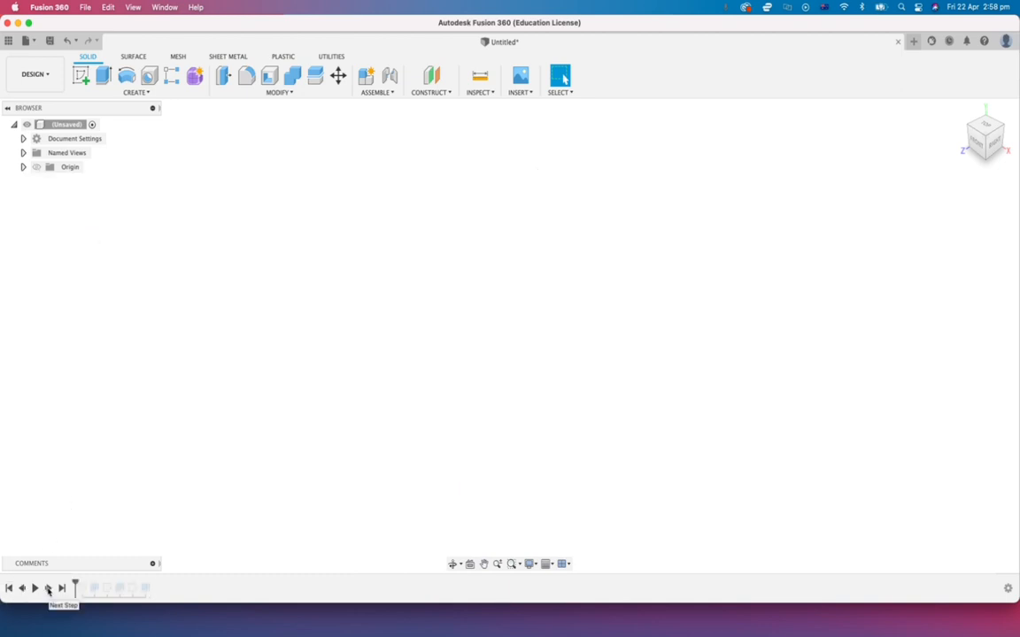
left_click(49, 588)
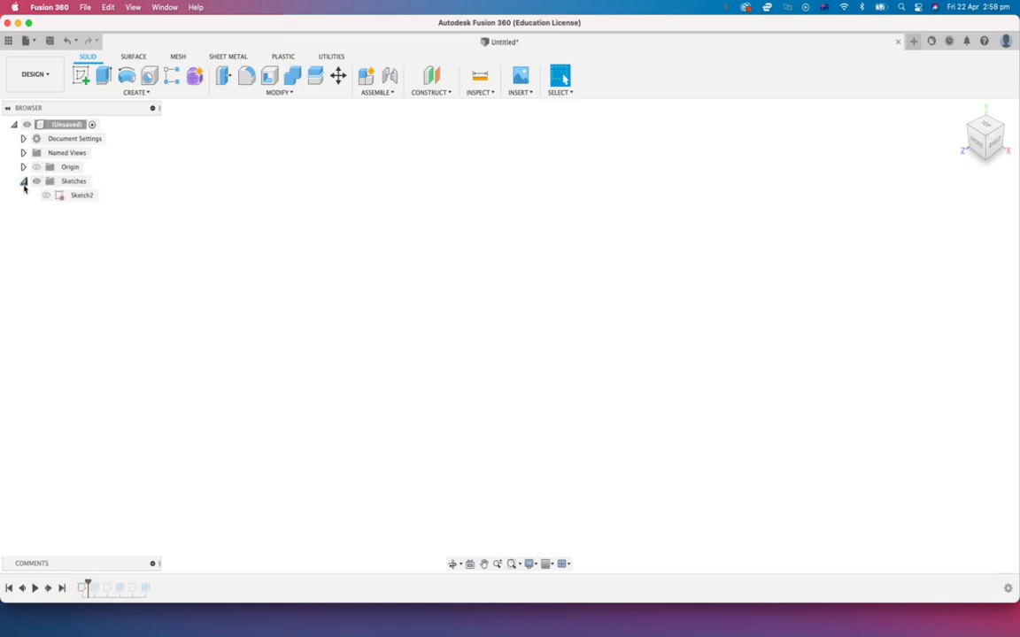
left_click(47, 197)
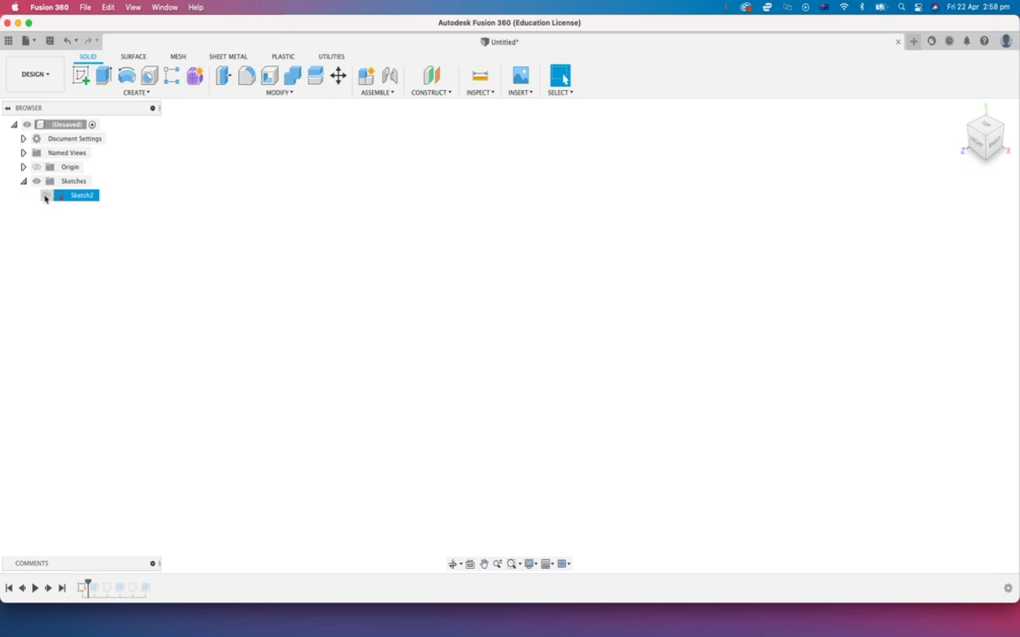
left_click(45, 196)
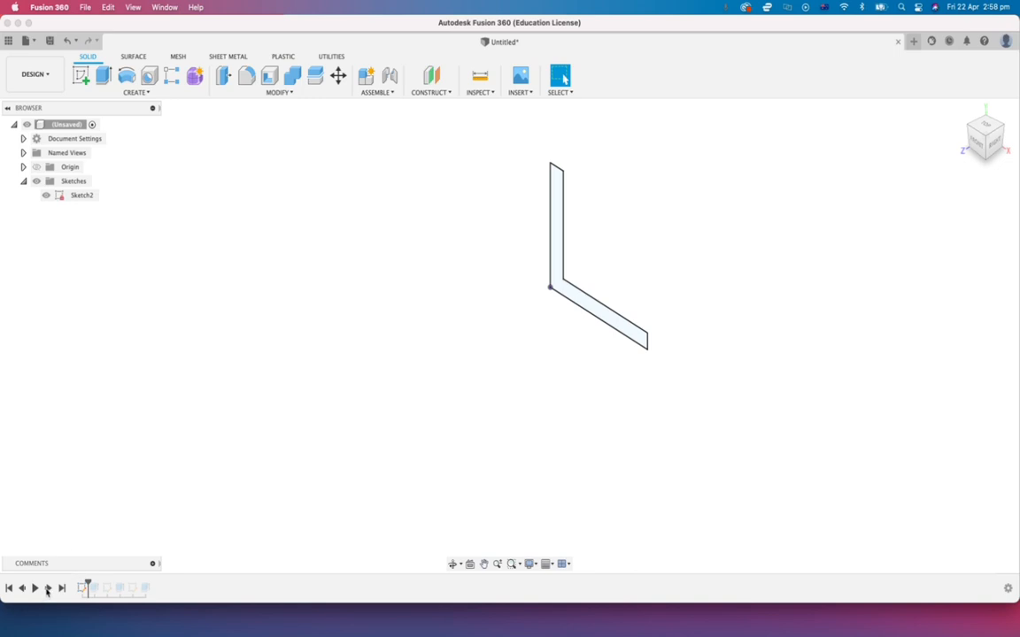
Advance the history through the bracket's extrusion to the base hole sketch and show Sketch3
left_click(48, 588)
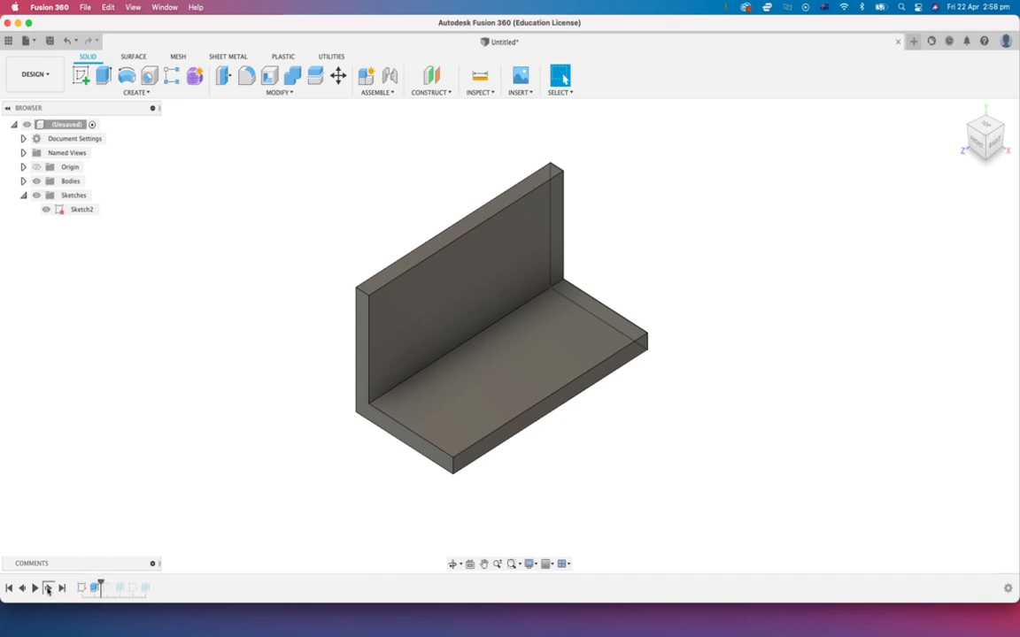
left_click(47, 589)
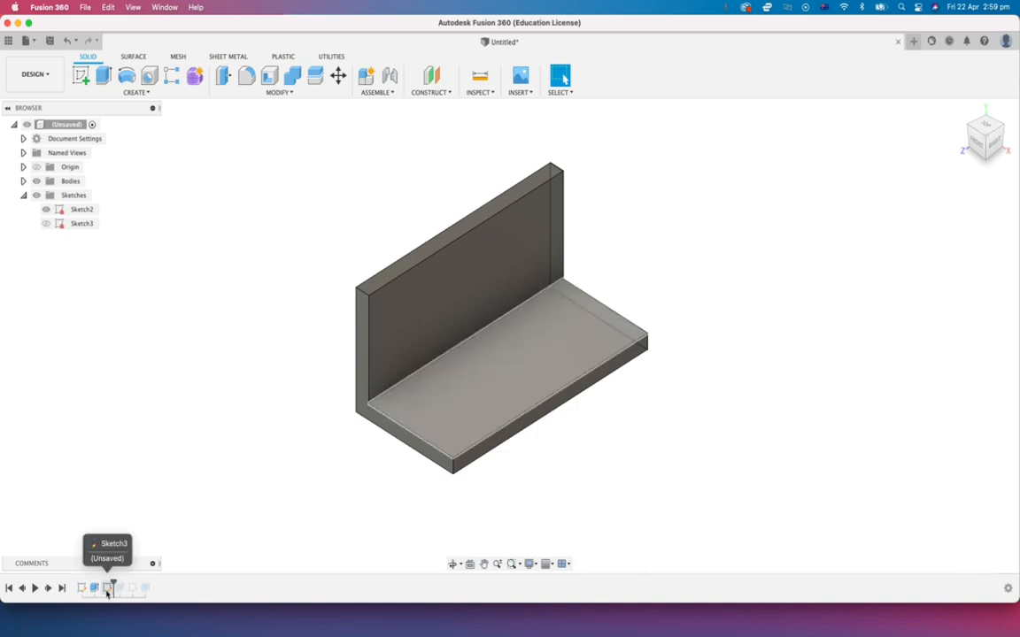
left_click(52, 226)
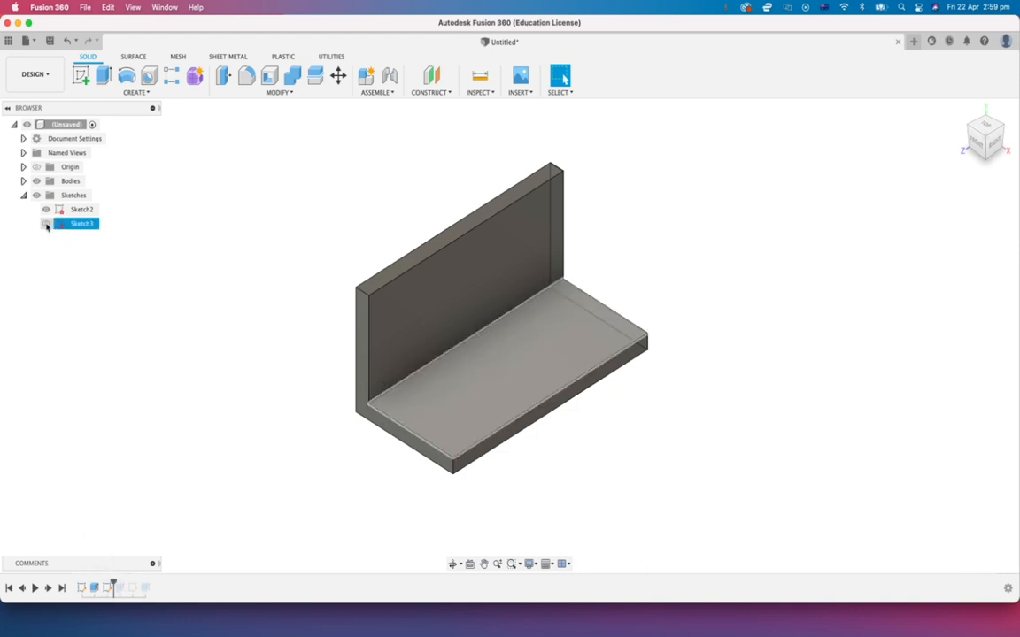
left_click(46, 224)
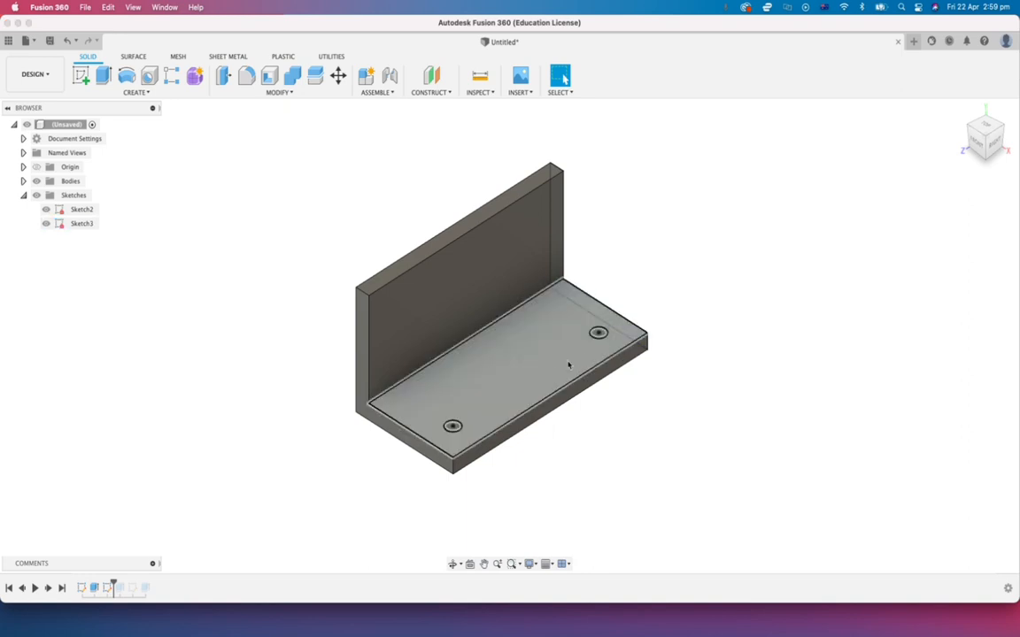
Advance through the base hole cut, show Sketch4 on the upright flange, and advance through its hole cut
left_click(48, 588)
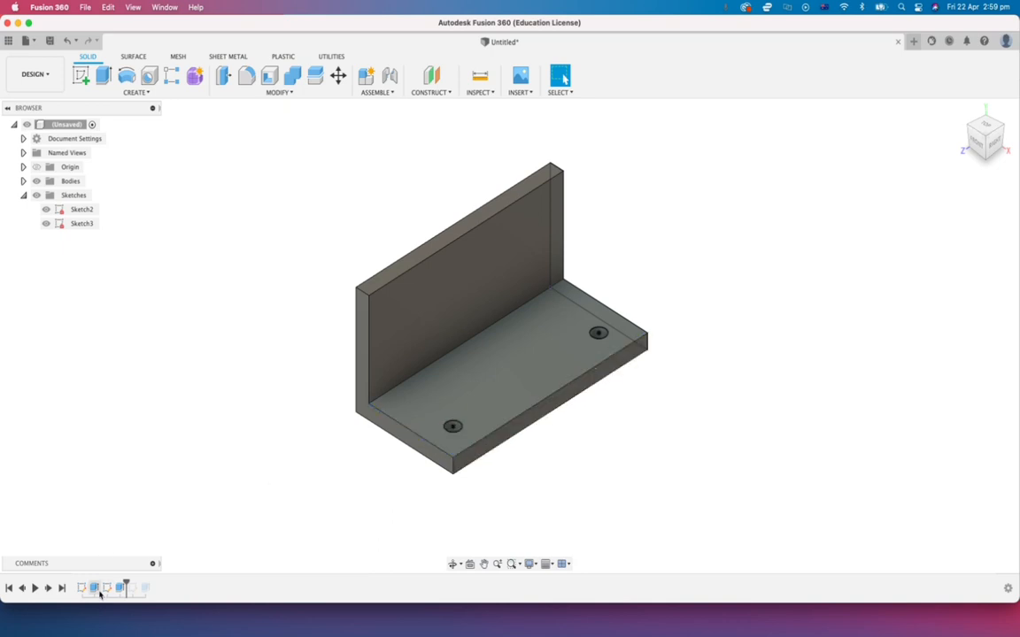
left_click(48, 589)
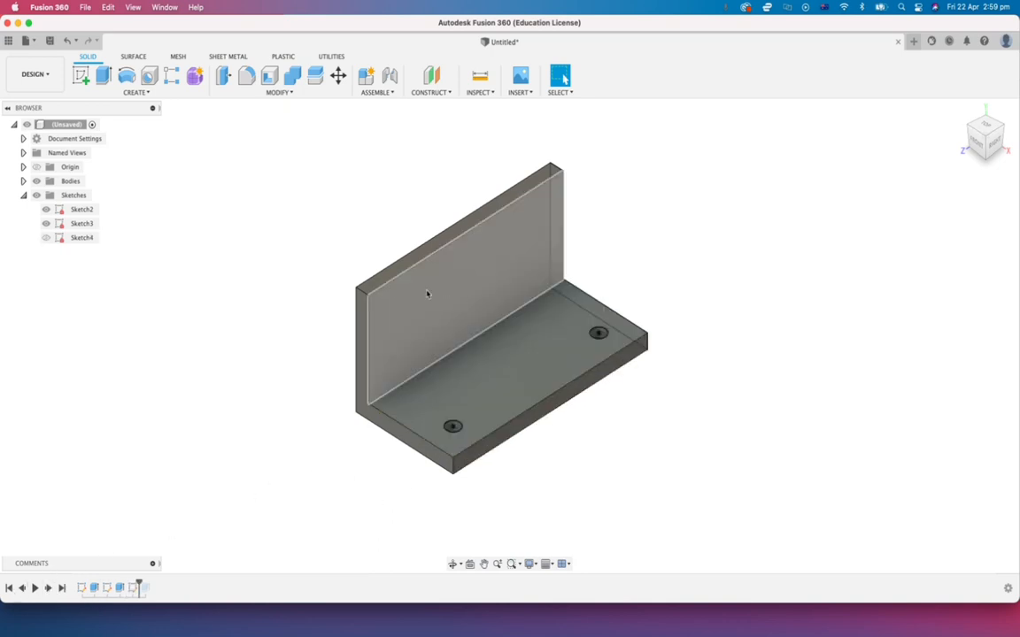
left_click(45, 237)
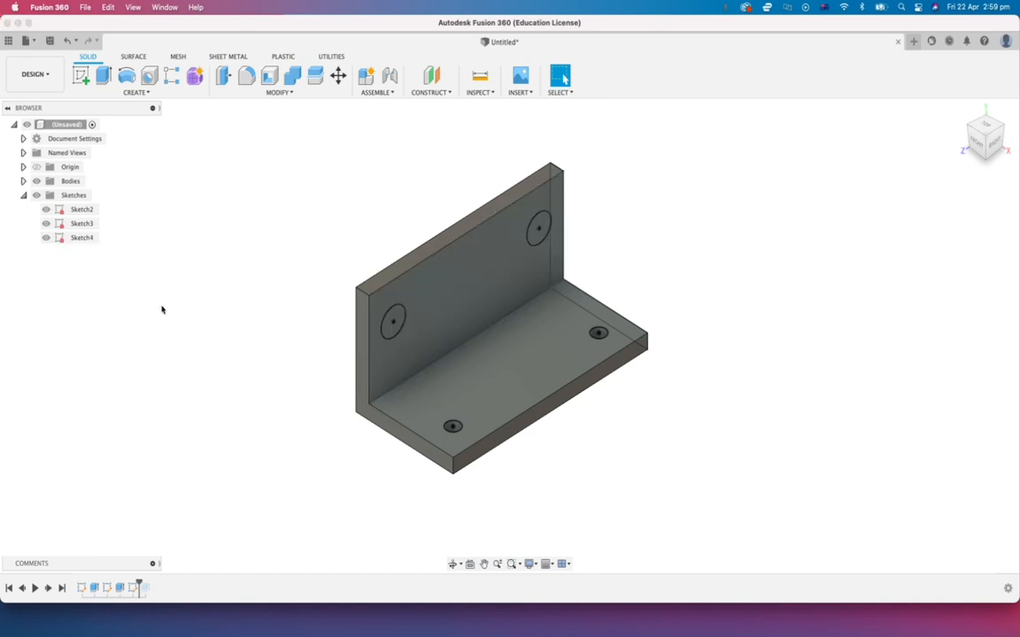
left_click(50, 589)
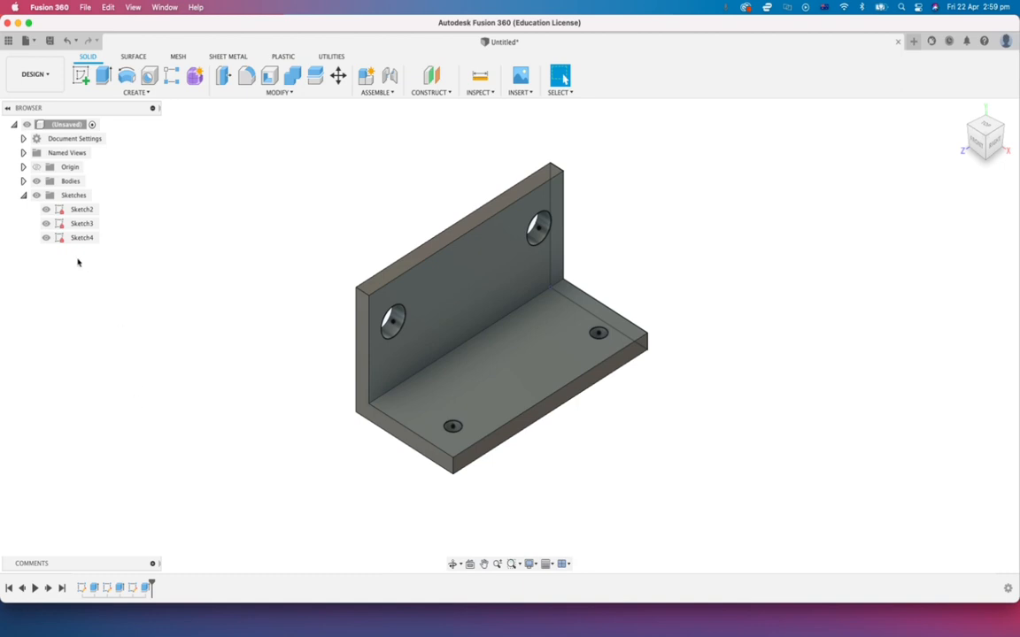
Hide Sketch2, Sketch3 and Sketch4 so only the solid bracket is displayed
left_click(47, 212)
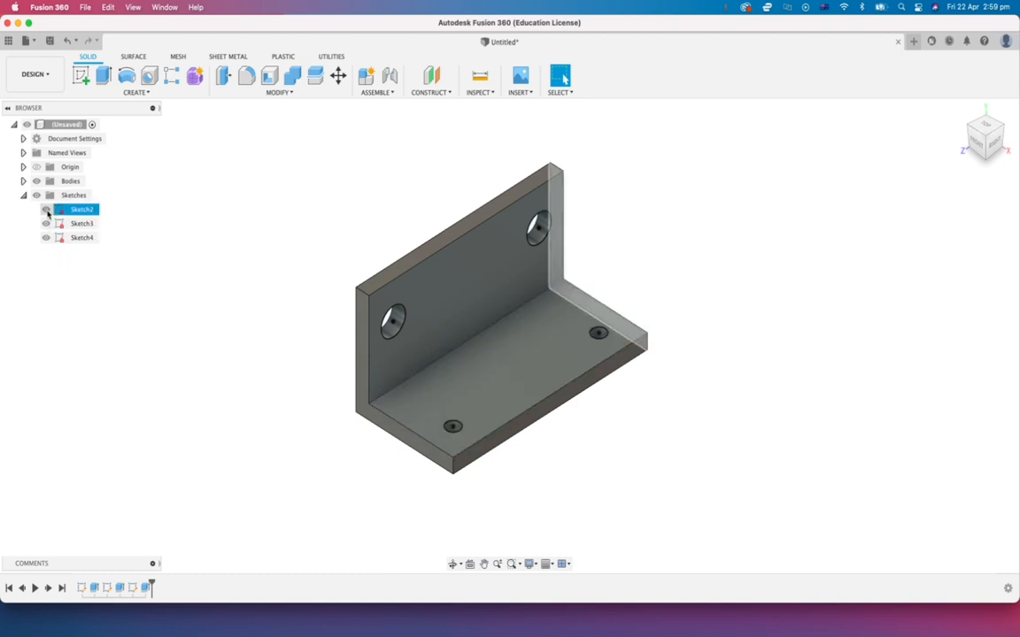
left_click(47, 211)
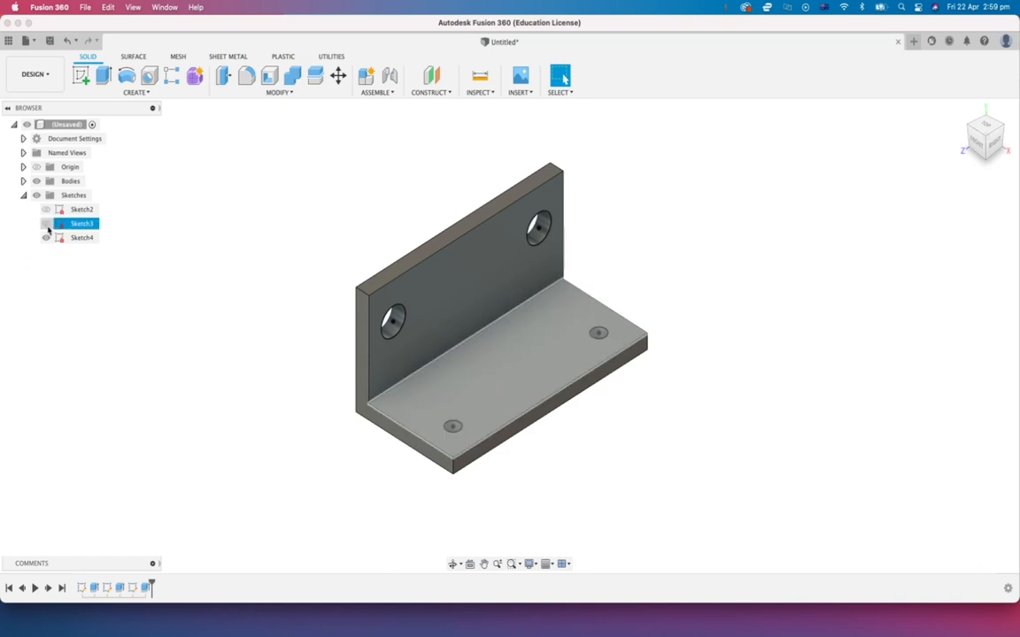
left_click(47, 225)
left_click(47, 237)
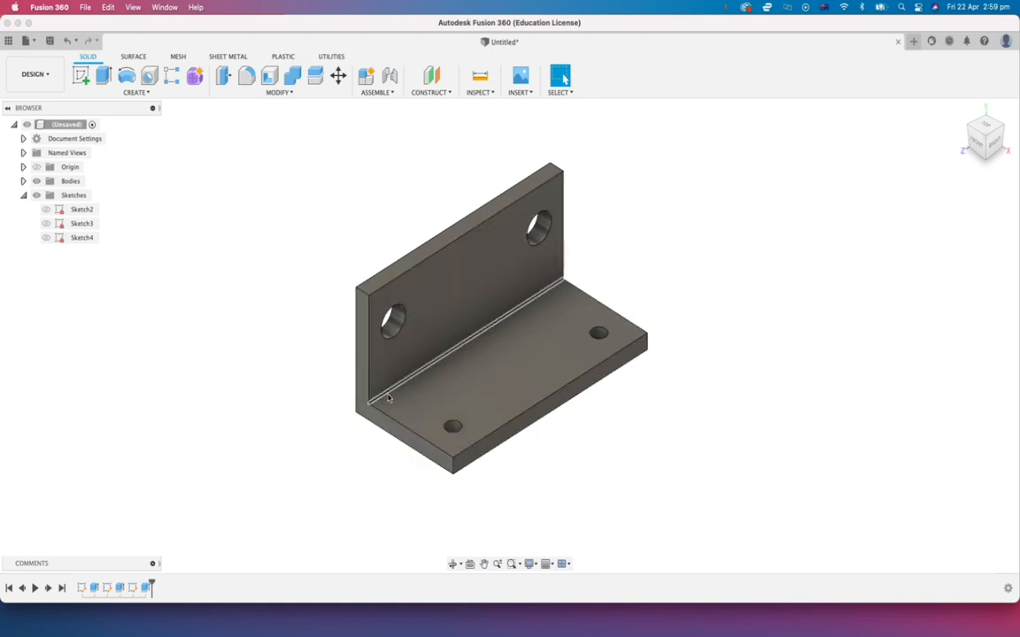
mouse_move(241, 341)
right_mouse_down()
mouse_move(80, 231)
mouse_move(139, 243)
mouse_move(173, 226)
right_mouse_up()
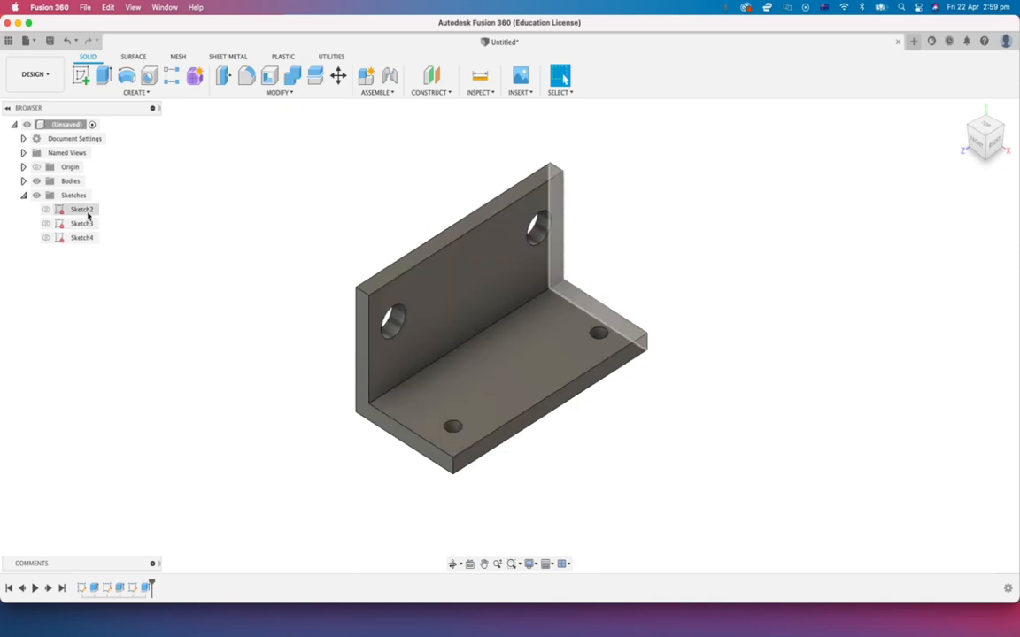
Edit Sketch2, set the horizontal leg's thickness dimension to 6 mm, and finish the sketch
left_click(83, 211)
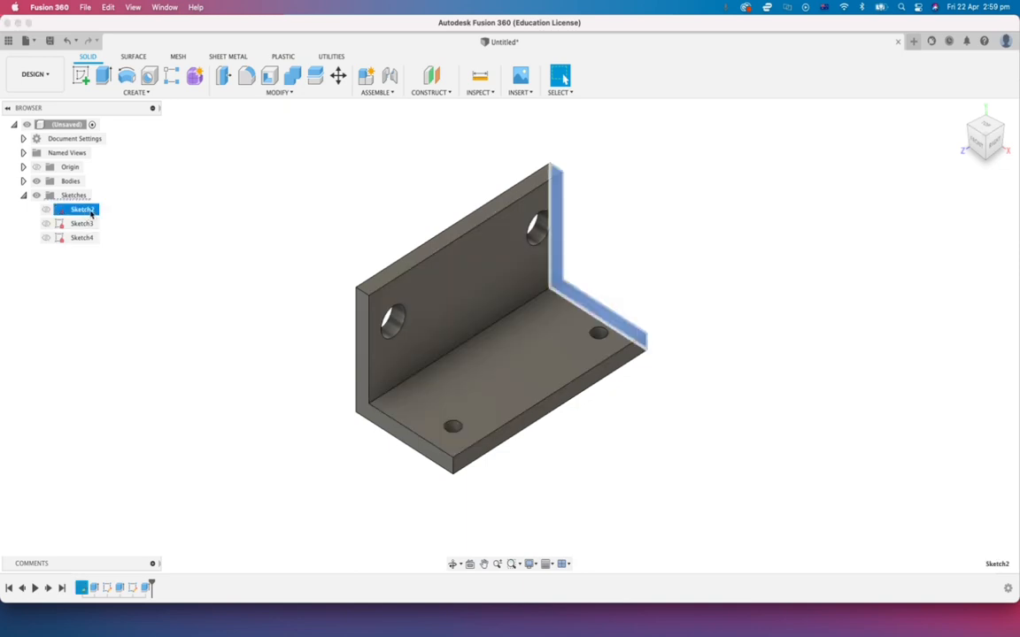
right_click(83, 211)
left_click(109, 252)
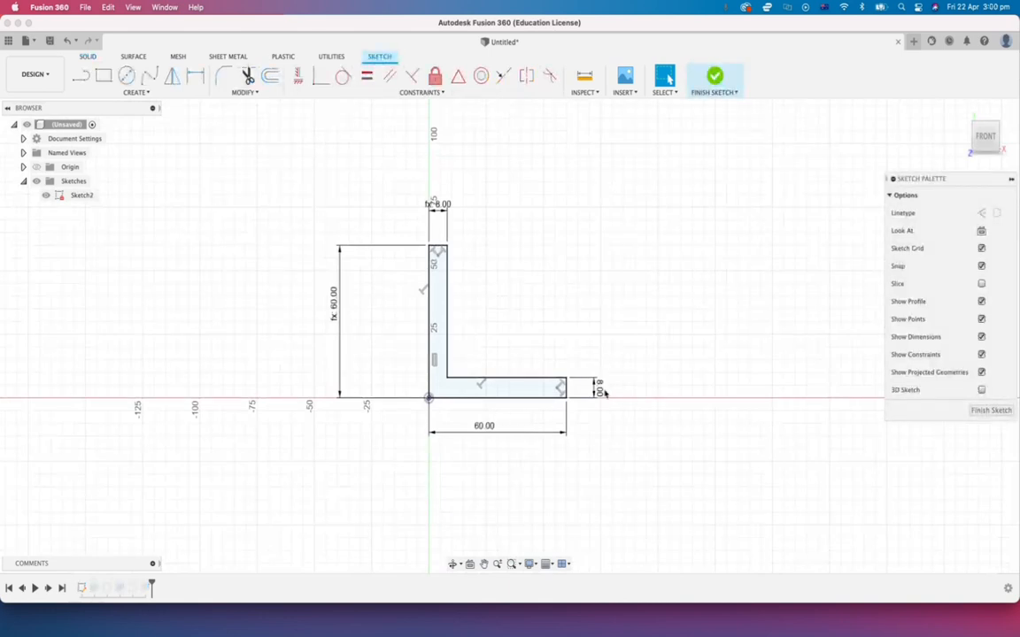
scroll(602, 394, "up", 5)
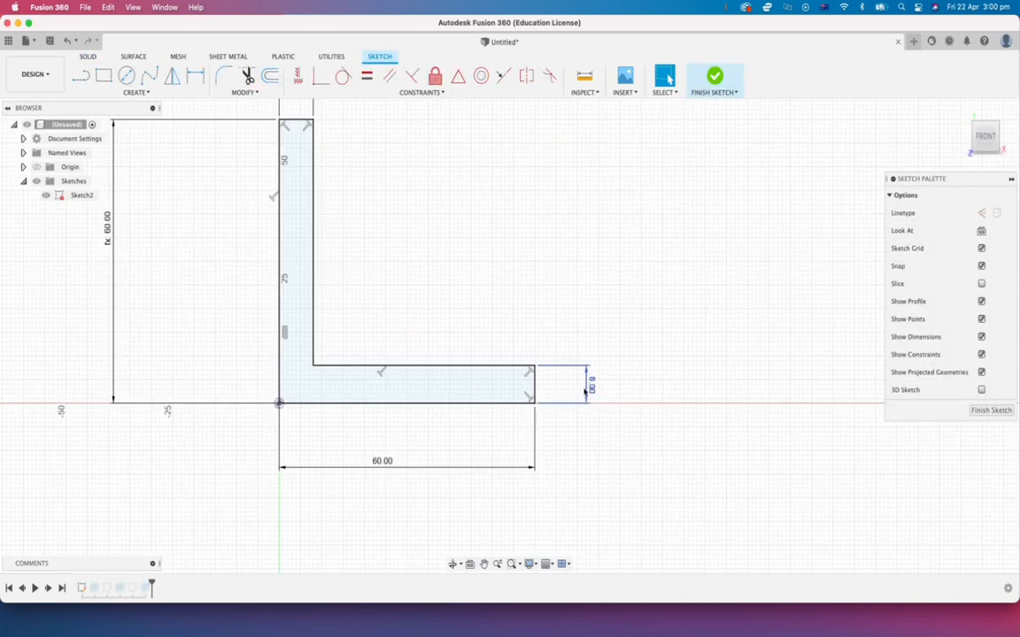
scroll(589, 389, "down", 3)
scroll(588, 390, "down", 5)
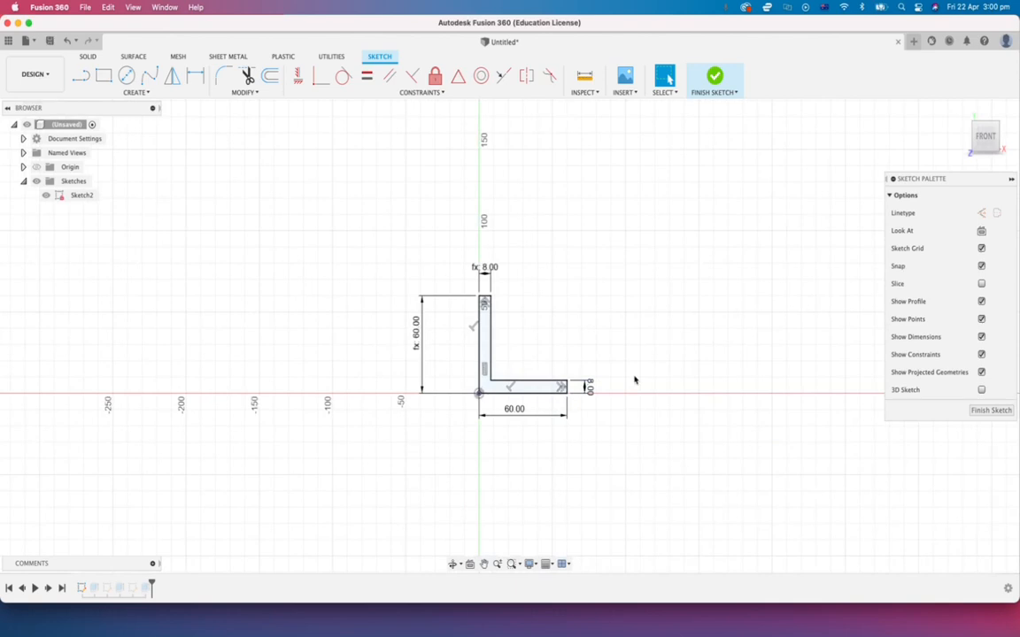
scroll(576, 391, "up", 2)
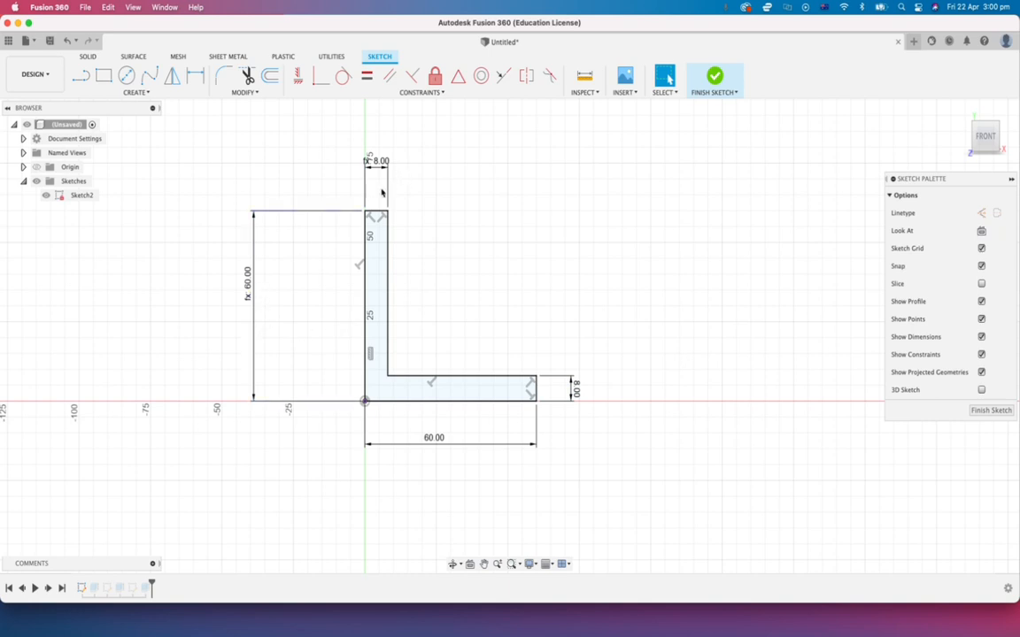
double_click(576, 389)
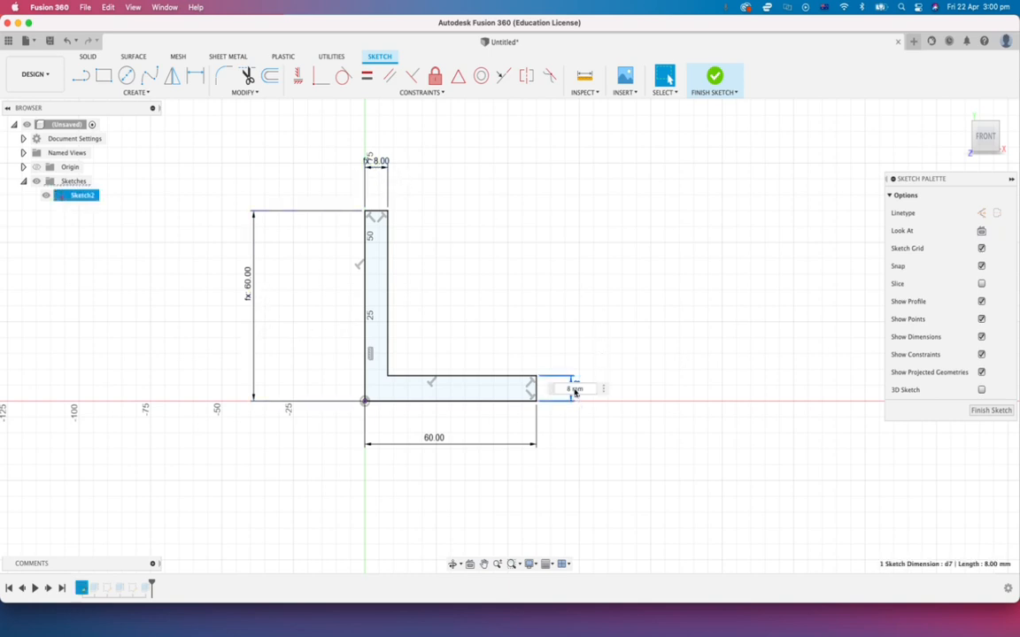
type("6")
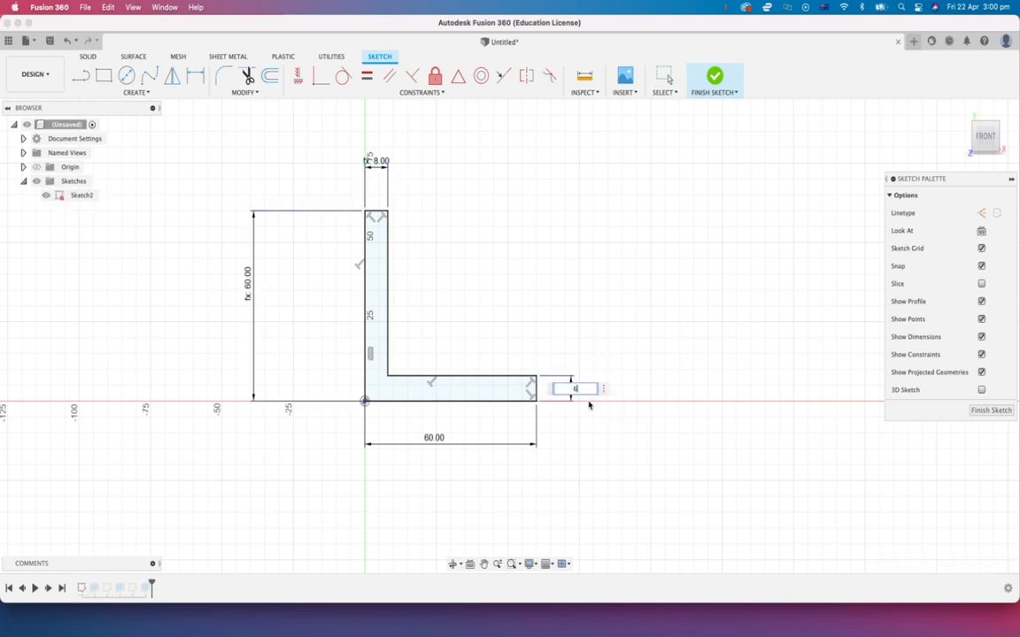
key("Return")
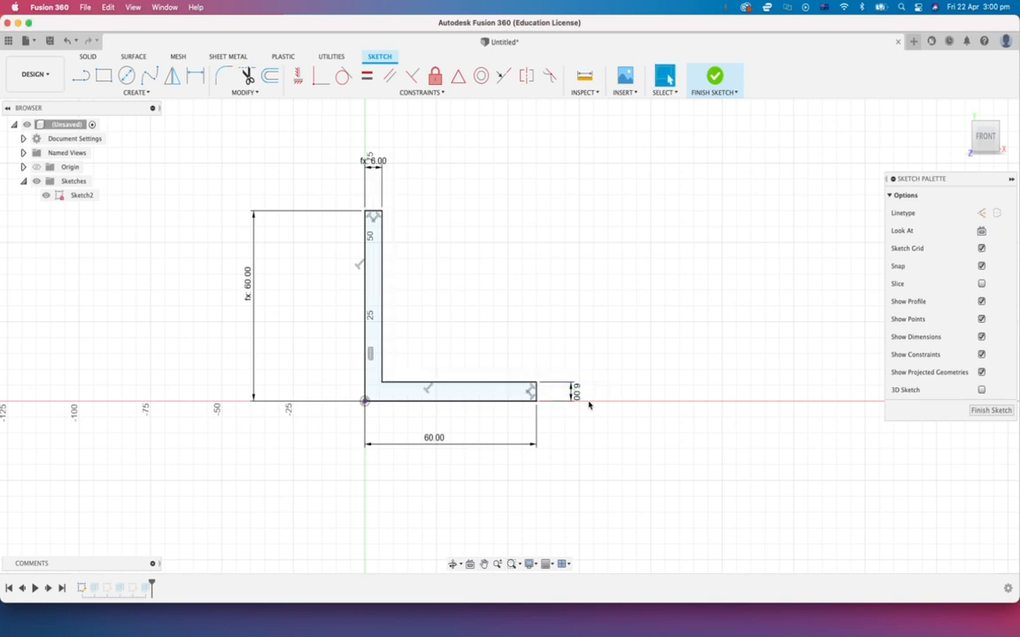
left_click(714, 76)
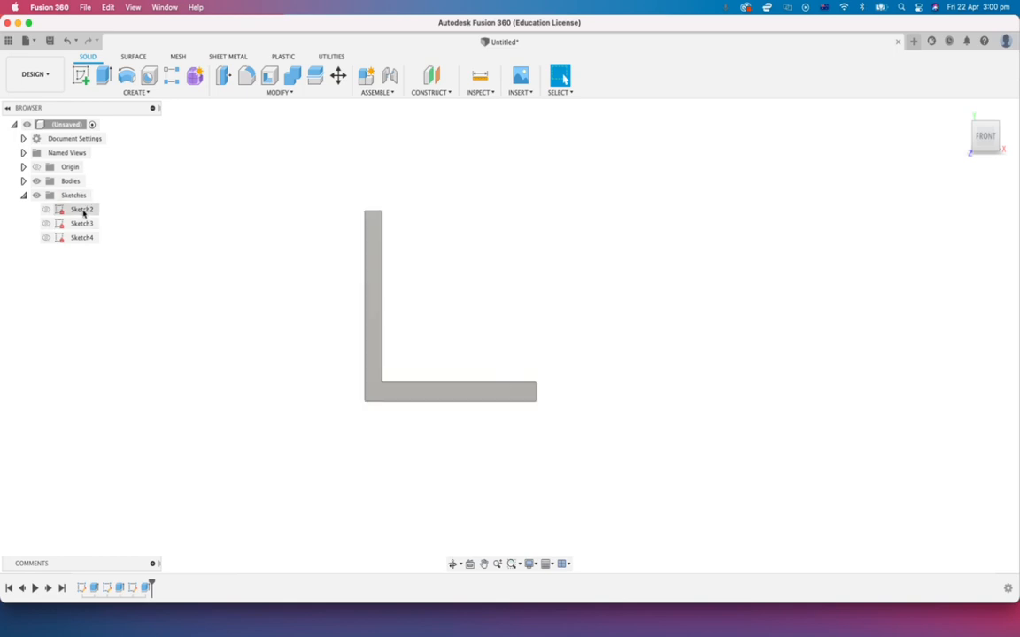
Rename Sketch2, the L-shaped profile sketch, as "Angle"
right_click(84, 213)
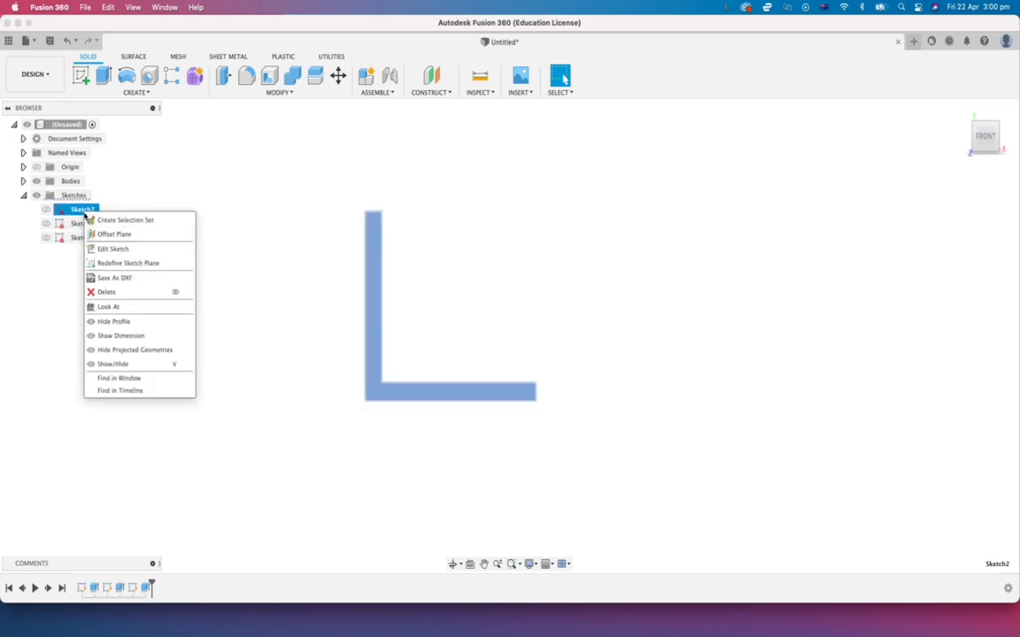
left_click(84, 211)
left_click(86, 211)
key("BackSpace")
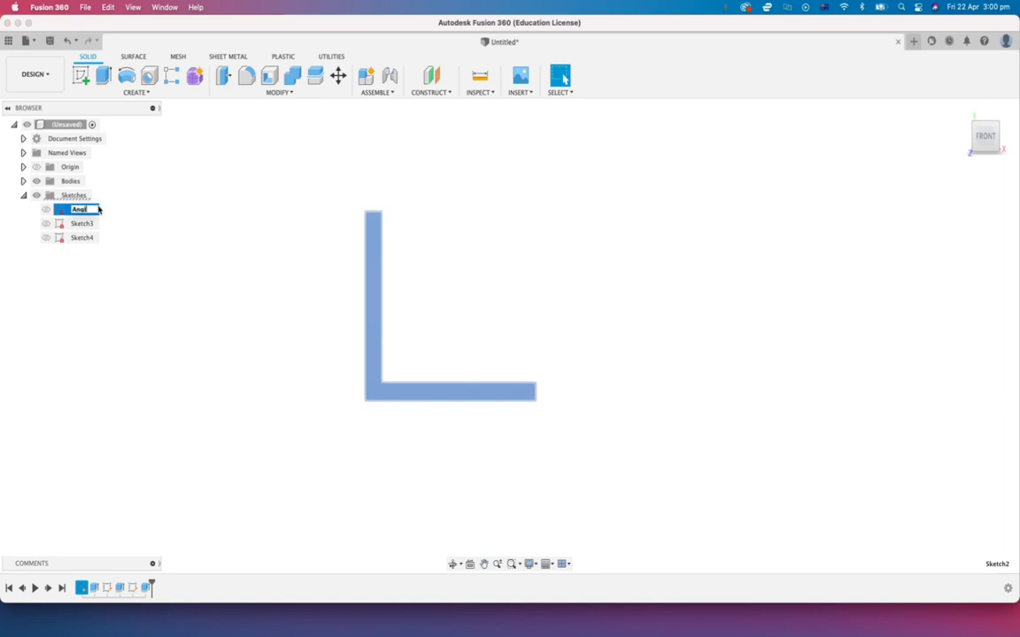
key("Return")
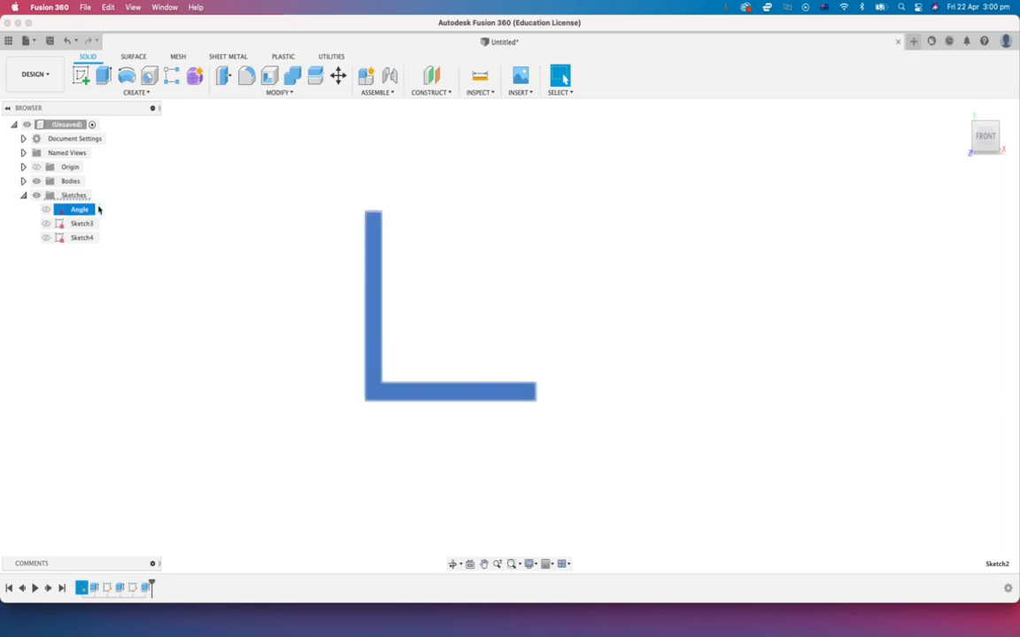
Open Sketch3, the hole sketch on the horizontal flange, for editing with all its dimensions in view
left_click(87, 224)
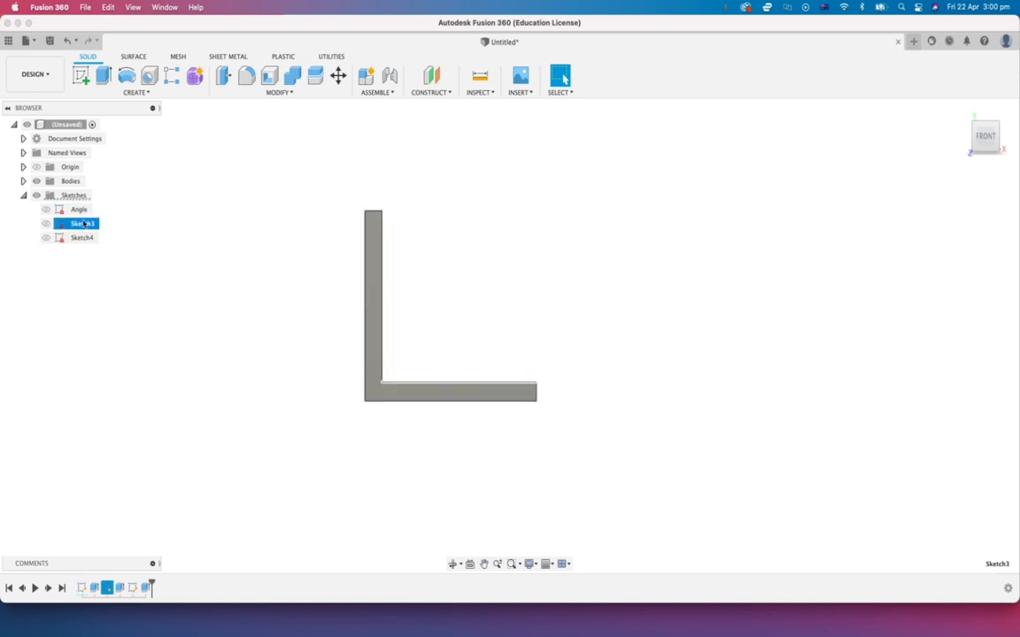
right_click(88, 229)
left_click(120, 266)
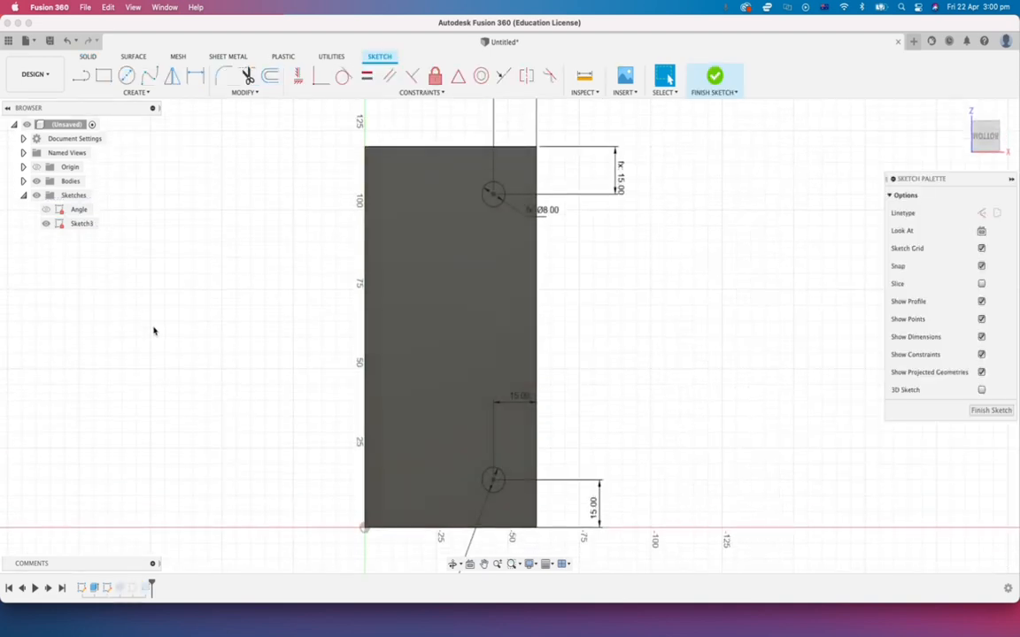
scroll(155, 330, "down", 2)
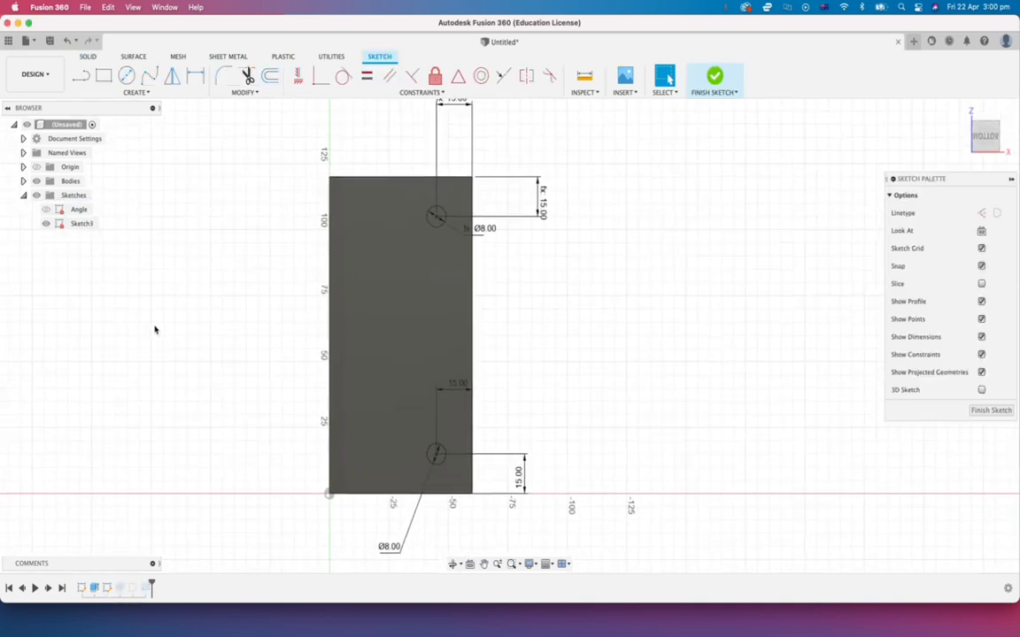
scroll(155, 330, "down", 2)
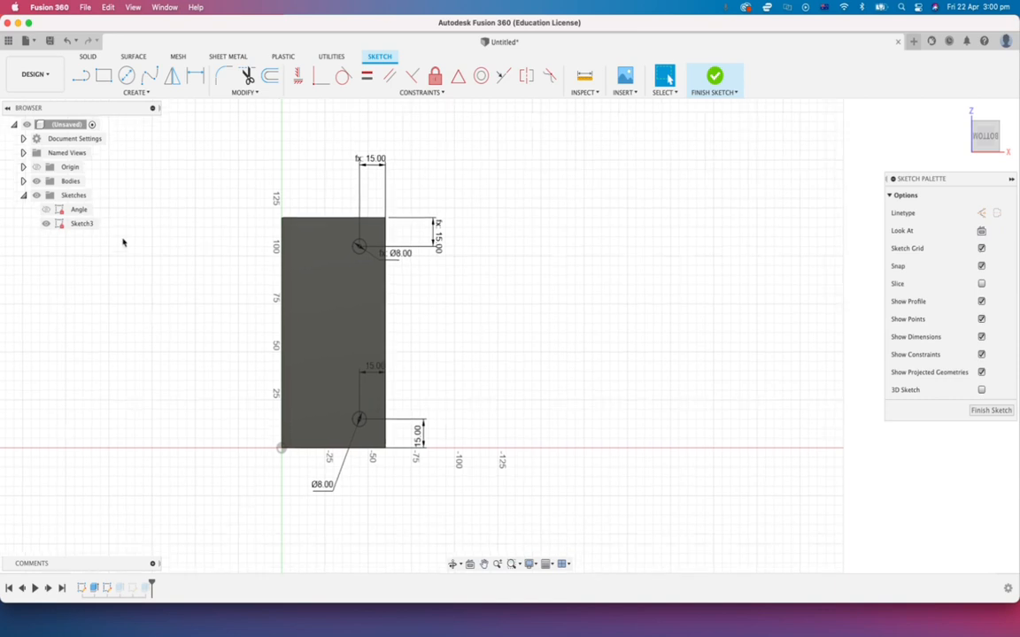
Rename Sketch3 as "Fixing Holes Set 1" and finish the sketch
right_click(80, 226)
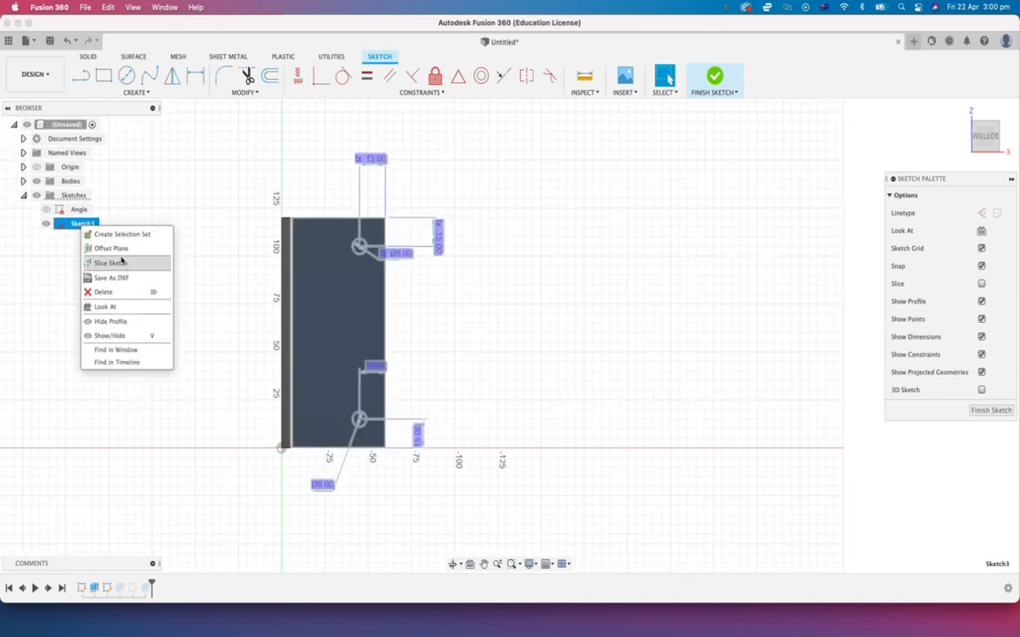
left_click(80, 227)
left_click(87, 223)
key("BackSpace")
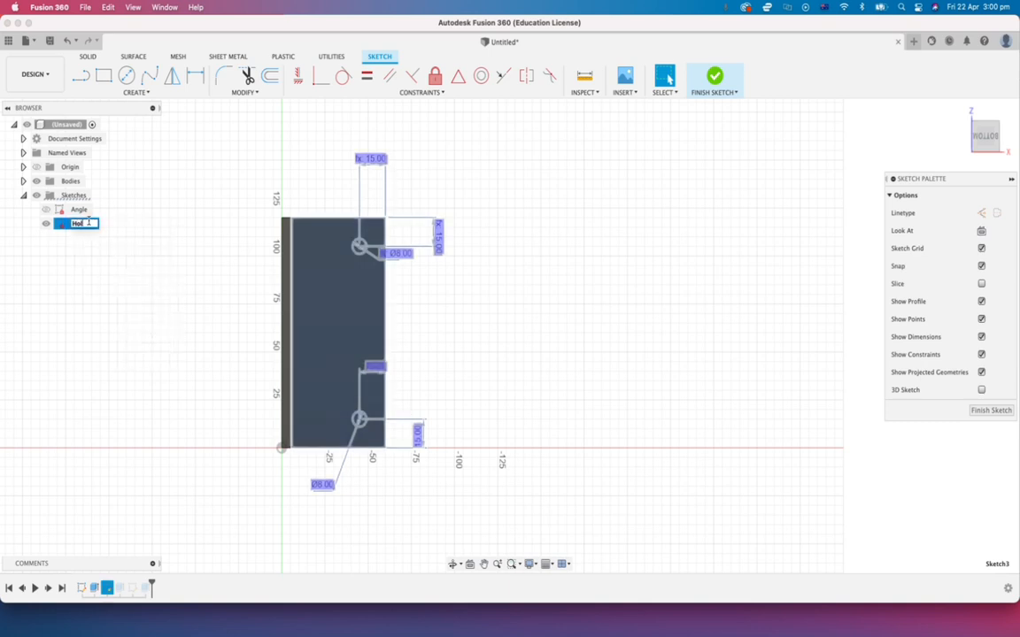
key("BackSpace")
key("BackSpace")
type("Fixing Holes Set 1")
key("Return")
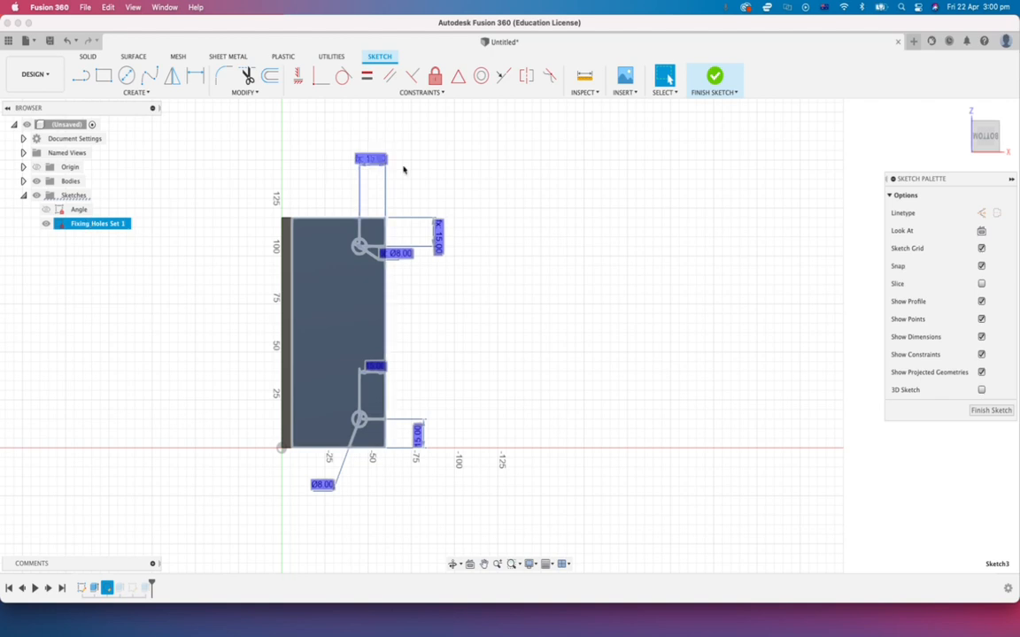
left_click(709, 87)
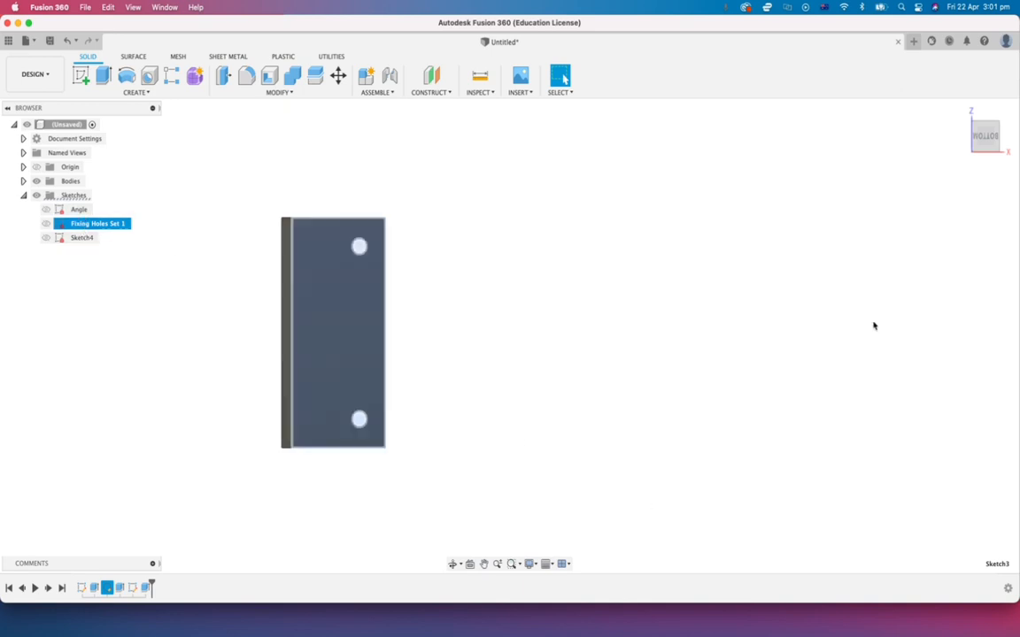
Edit Sketch4 on the upright flange and set the driving hole diameter to 12 mm
left_click(962, 112)
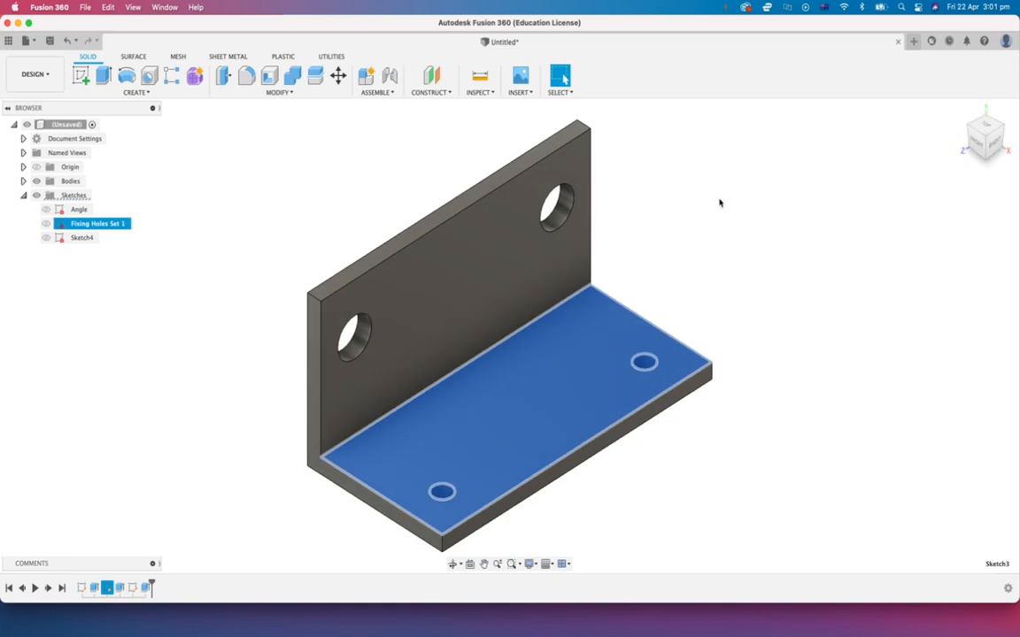
right_click(82, 239)
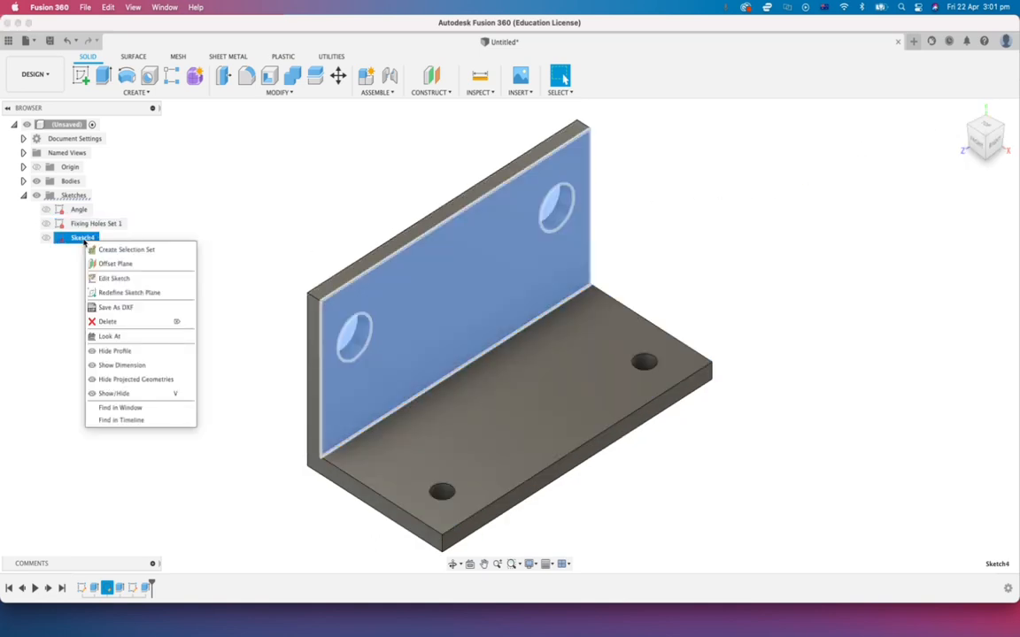
left_click(113, 278)
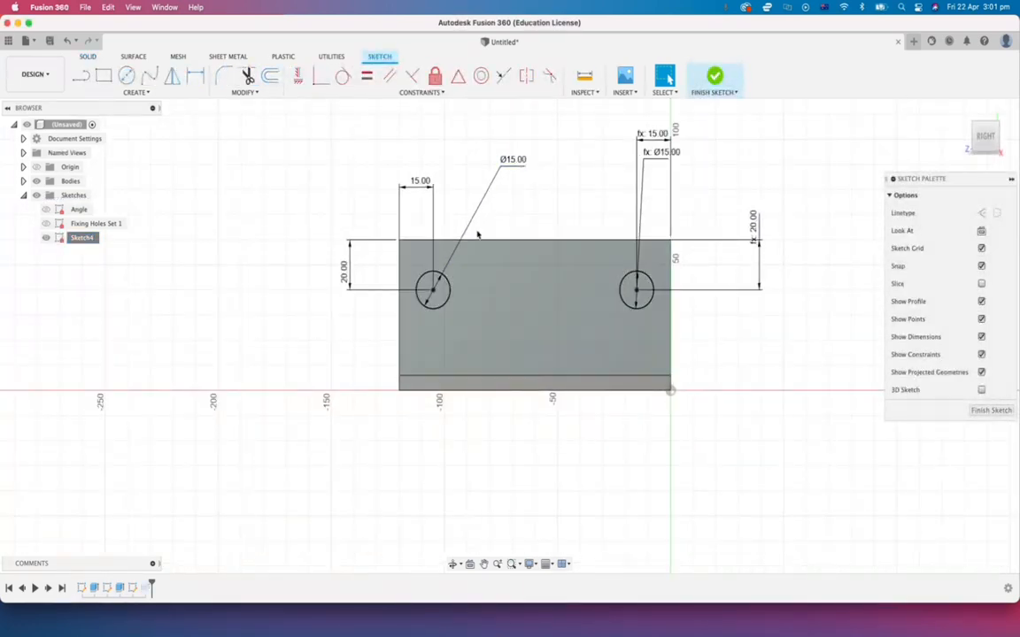
double_click(512, 164)
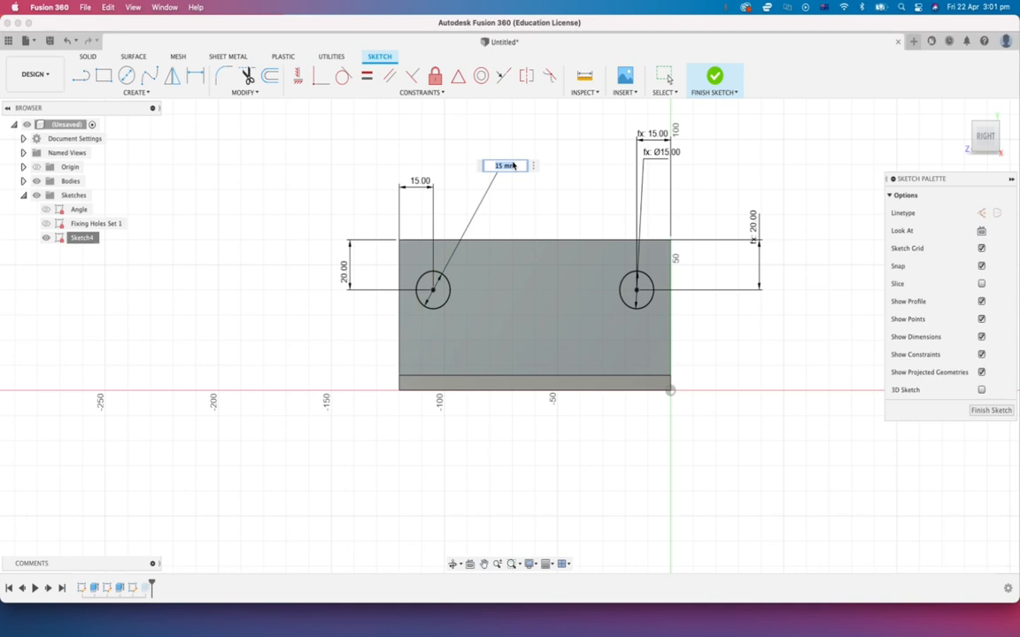
key("BackSpace")
key("Return")
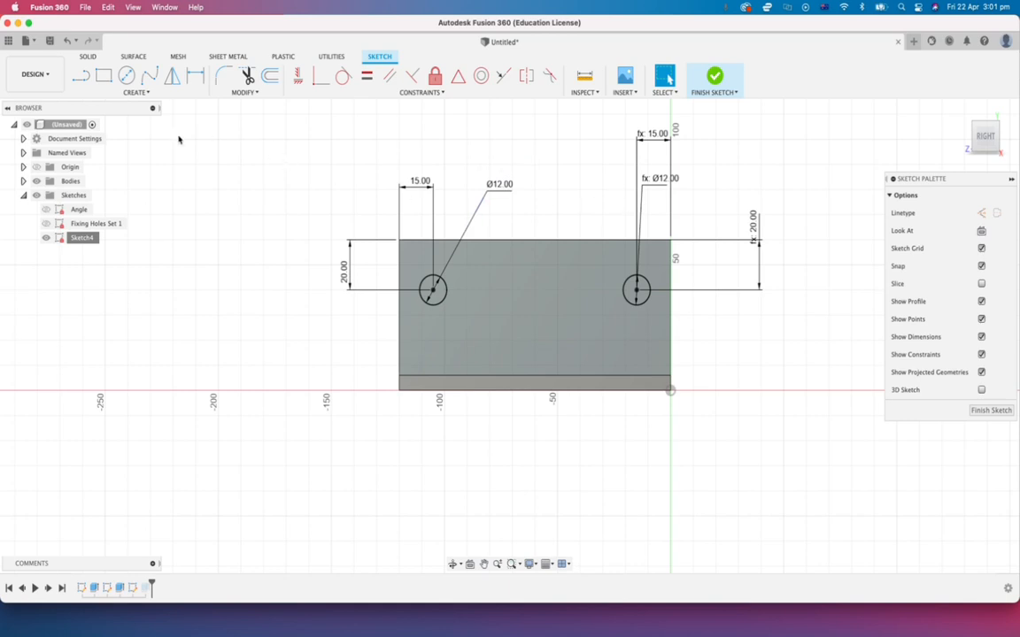
Rename Sketch4 as "Fixing Holes Set 2", finish the sketch, and show the bracket in the home view with nothing selected
right_click(86, 240)
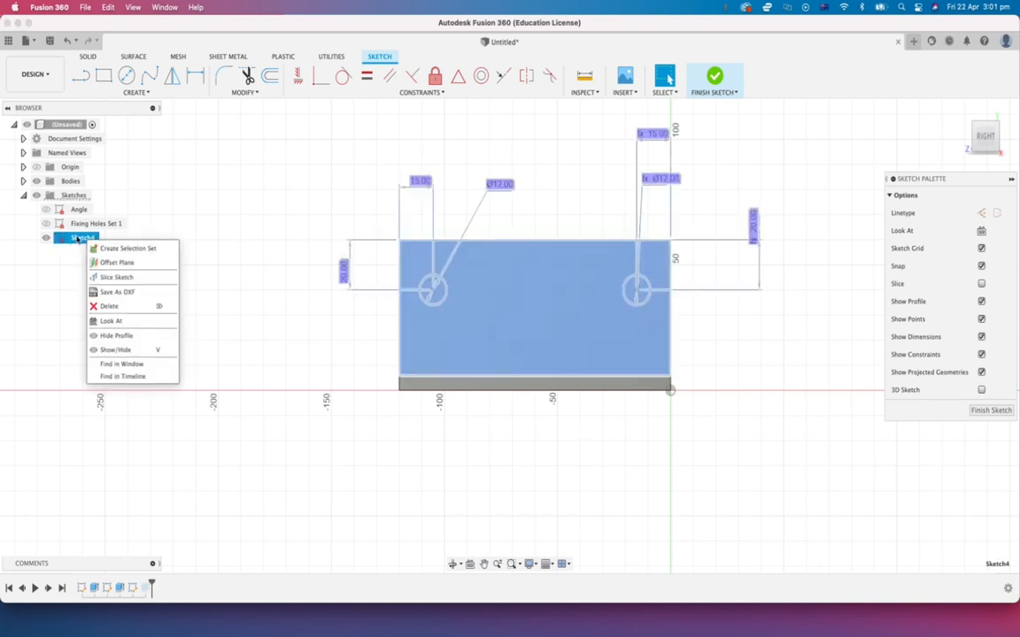
double_click(78, 237)
key("BackSpace")
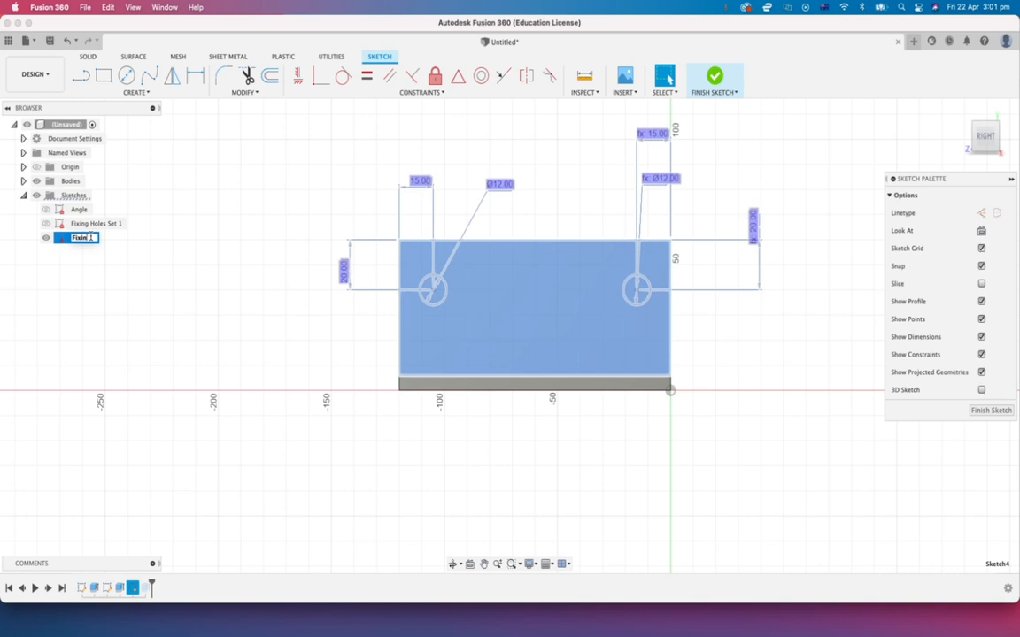
type("Fixing Holes")
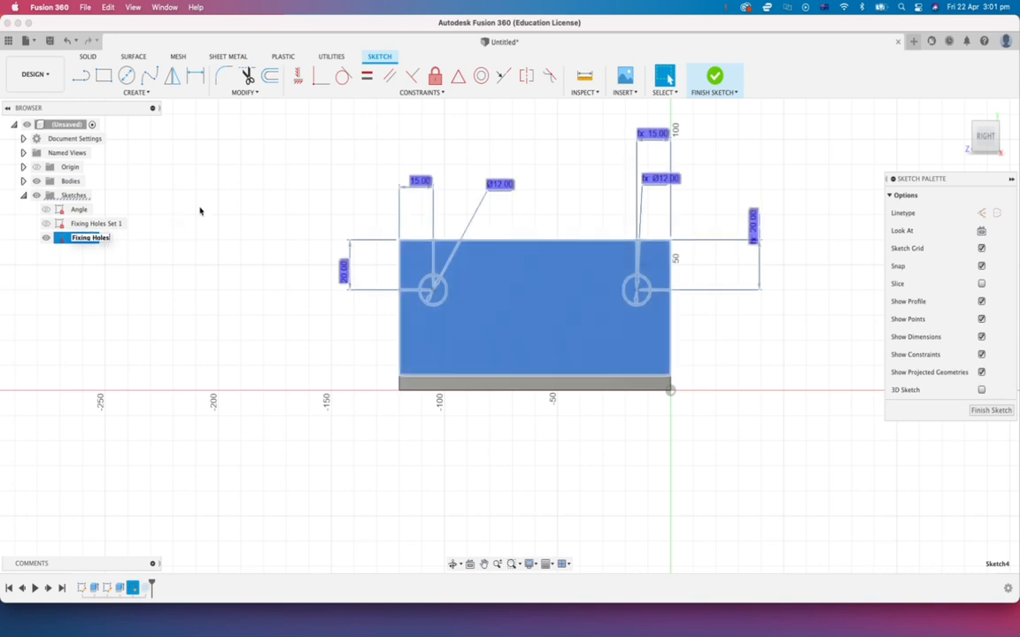
type(" Set 2")
key("Return")
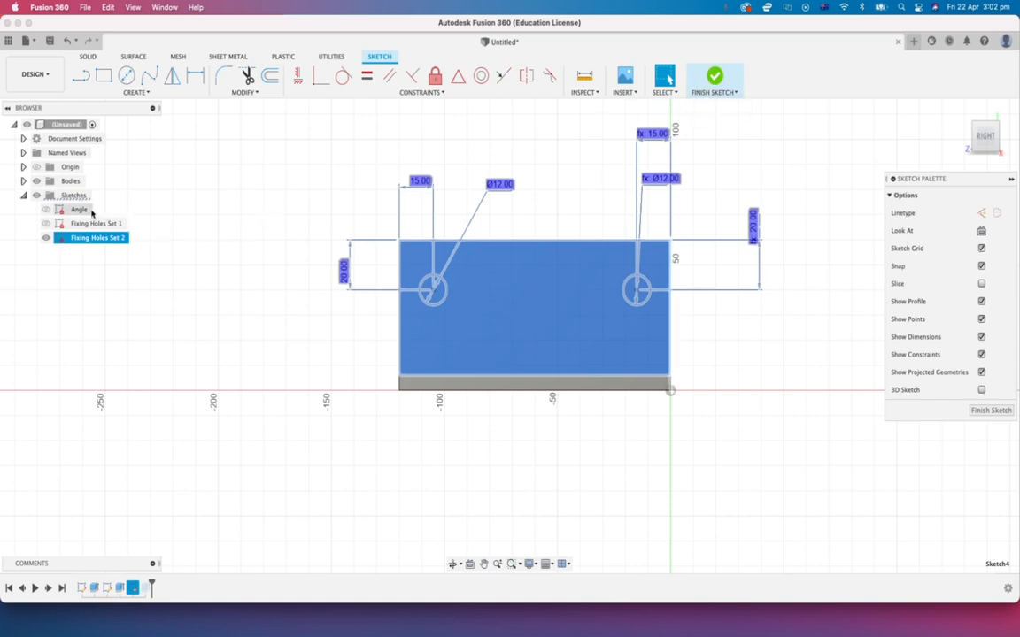
left_click(719, 79)
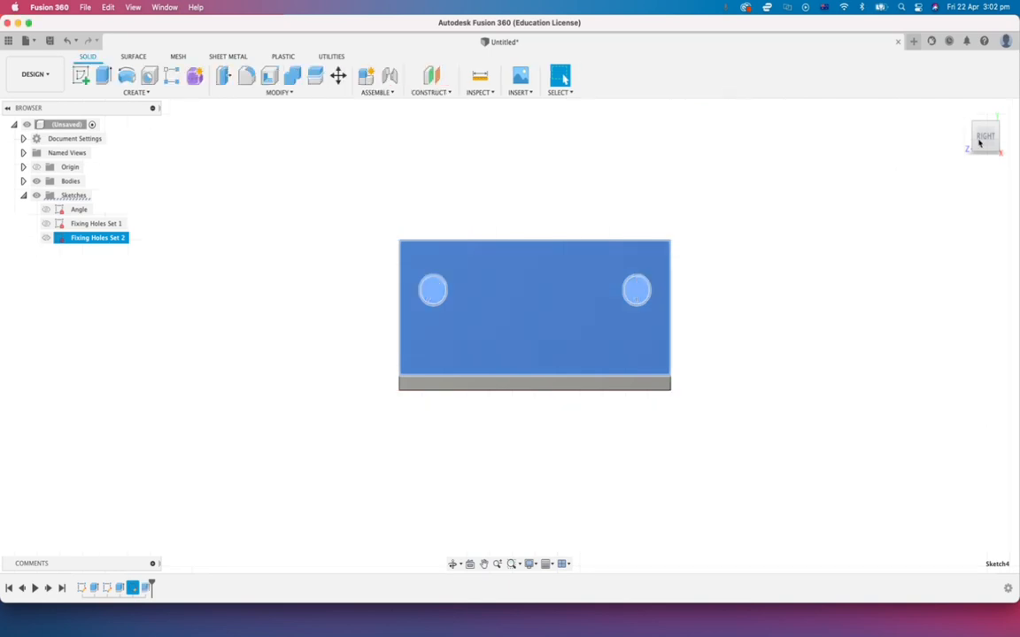
left_click(961, 111)
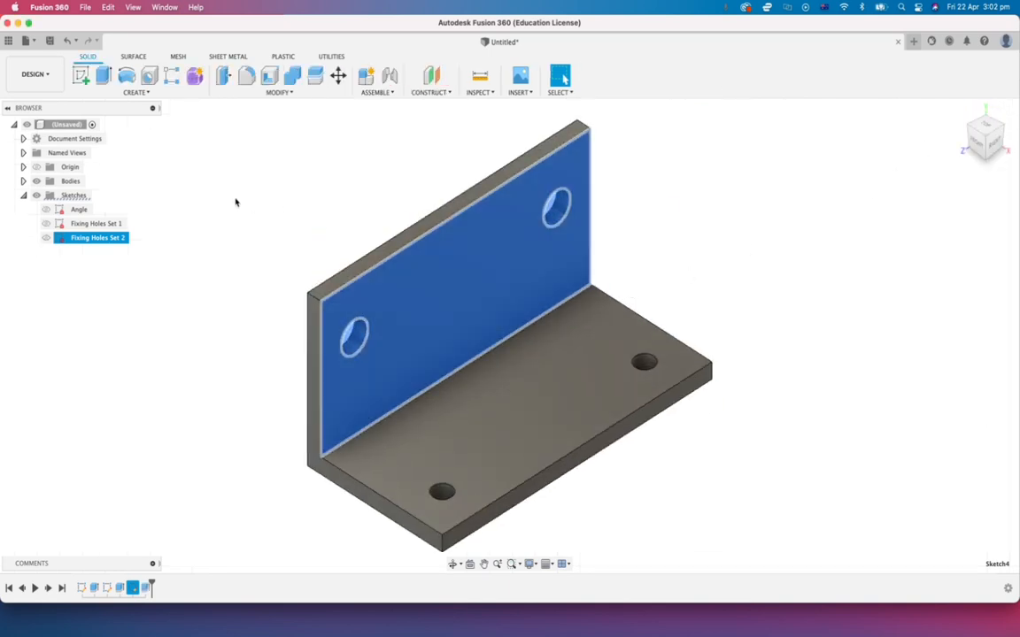
left_click(235, 198)
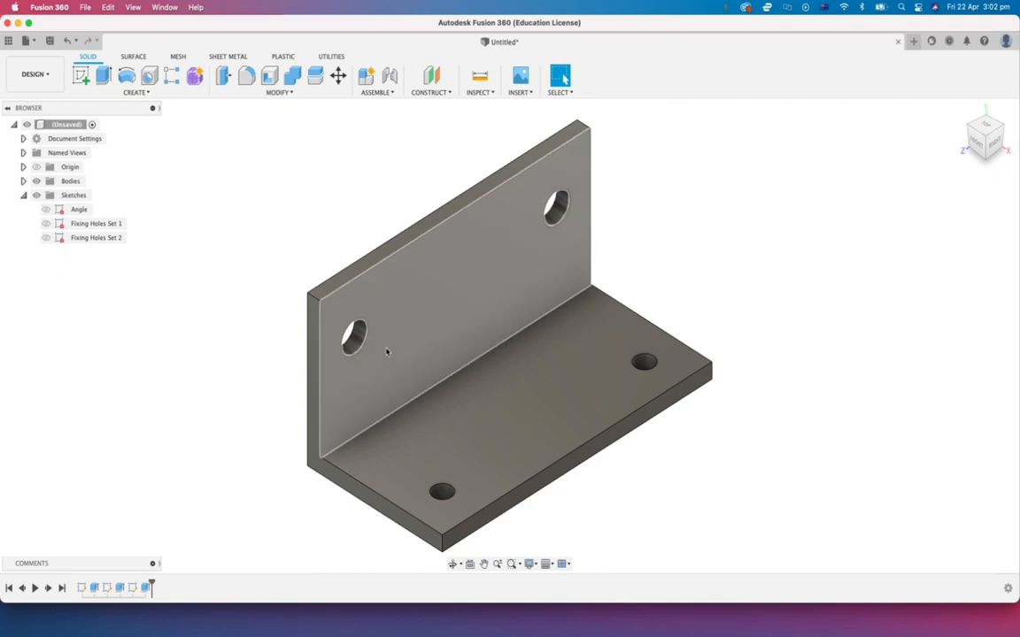